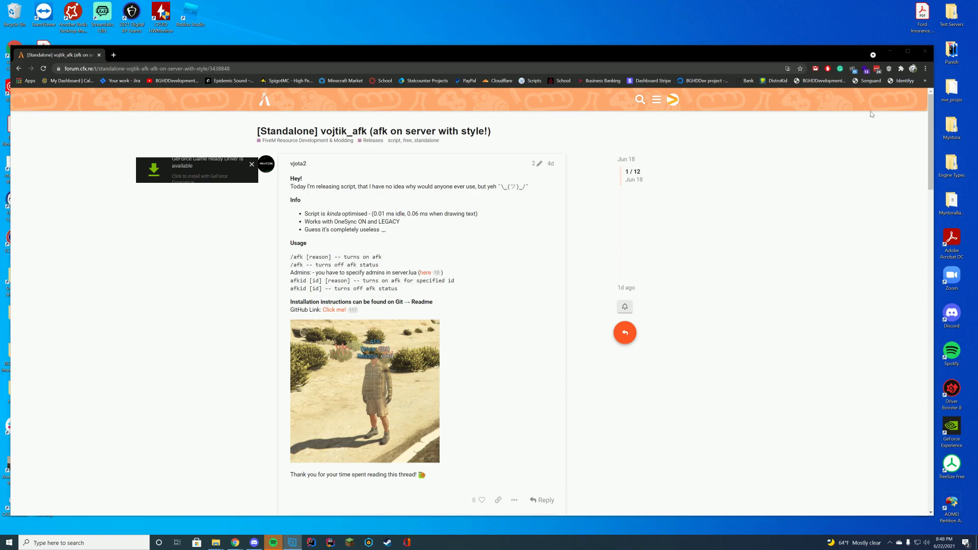
View the AFK status preview image enlarged in the forum post, dismissing the graphics driver notification
{"action": "left_click", "coordinate": [353, 404]}
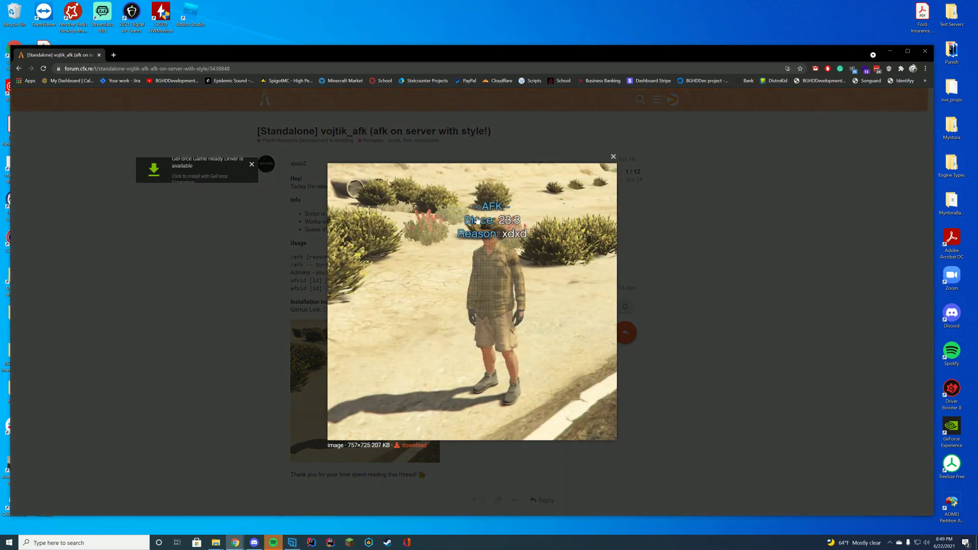
{"action": "left_click", "coordinate": [252, 165]}
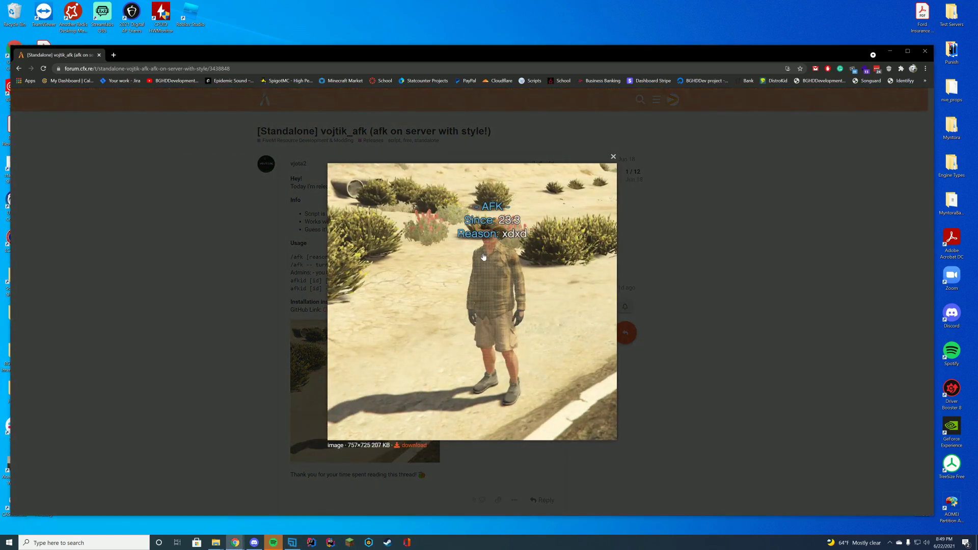
{"action": "left_click", "coordinate": [689, 285]}
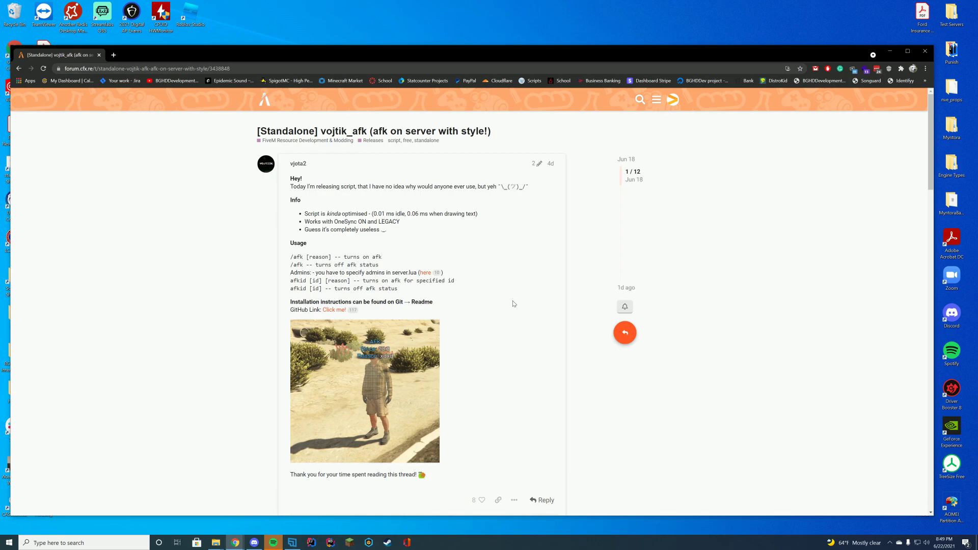
Look over the admin list in server.lua through the post's link in a separate browser tab, closing the tab when finished
{"action": "right_click", "coordinate": [425, 273]}
{"action": "left_click", "coordinate": [449, 279]}
{"action": "left_click", "coordinate": [169, 59]}
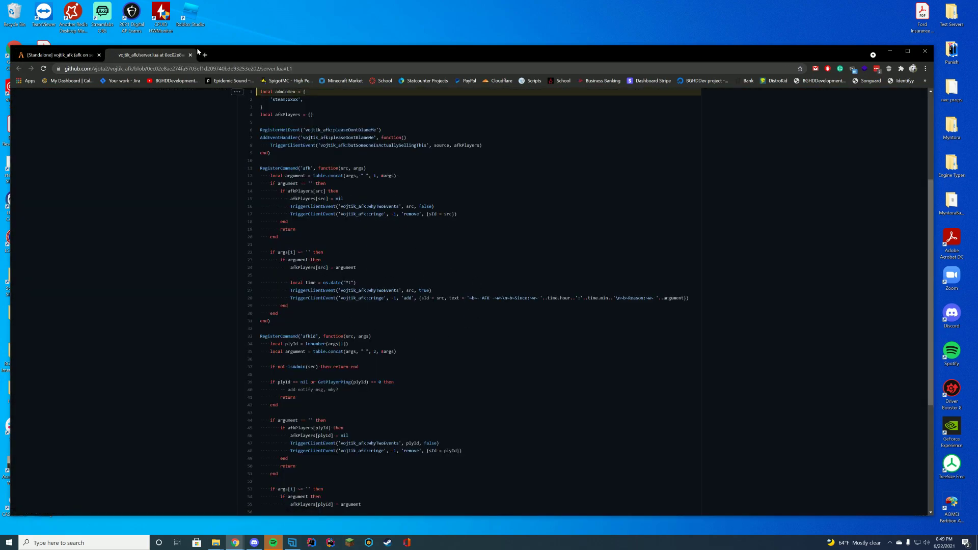
{"action": "left_click", "coordinate": [190, 54]}
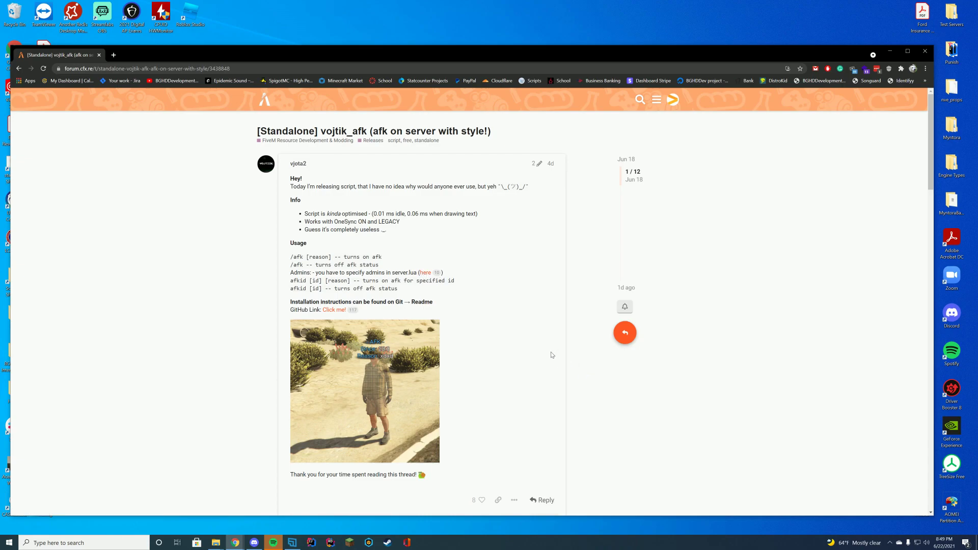
Go to the vojtik_afk GitHub repository linked in the forum post and download it as a ZIP
{"action": "scroll", "coordinate": [551, 354], "scroll_direction": "down", "scroll_amount": 2}
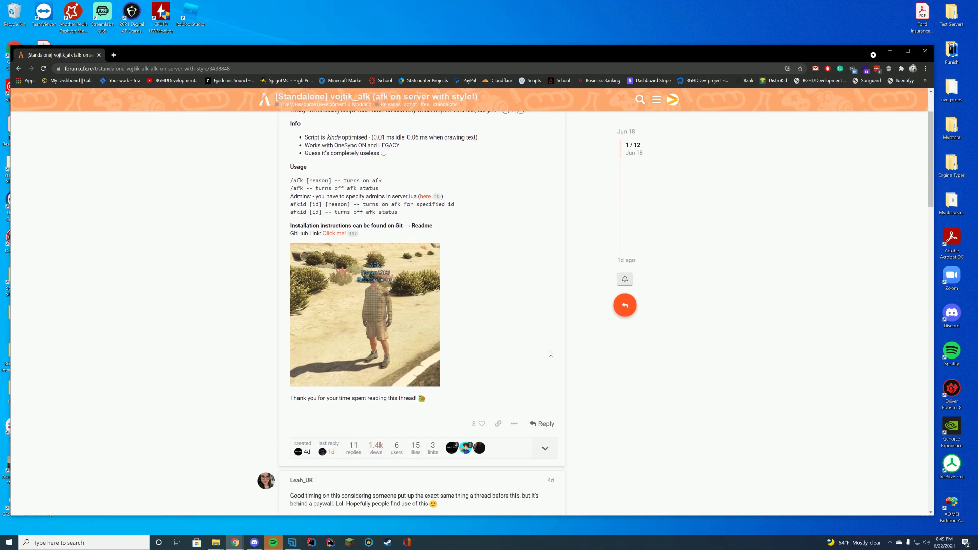
{"action": "scroll", "coordinate": [550, 353], "scroll_direction": "down", "scroll_amount": 3}
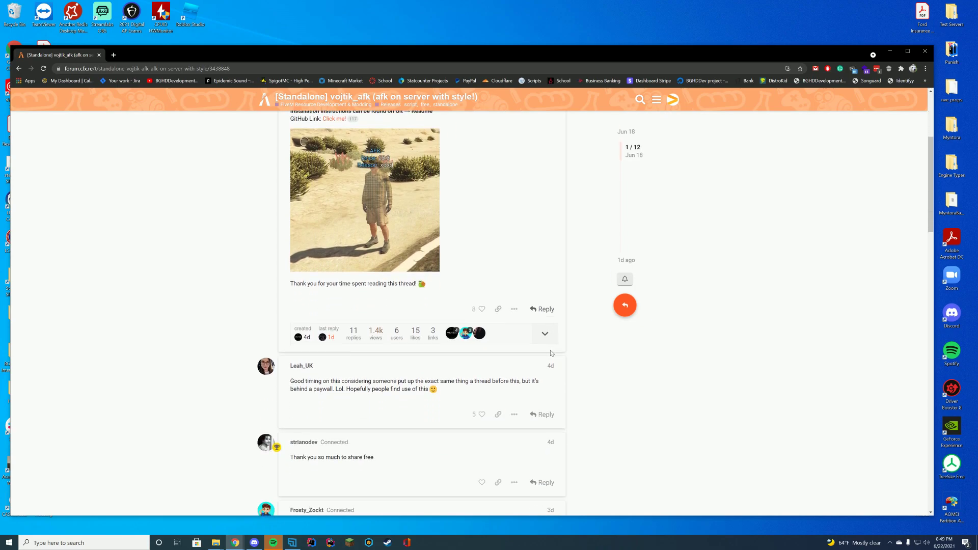
{"action": "scroll", "coordinate": [602, 366], "scroll_direction": "up", "scroll_amount": 3}
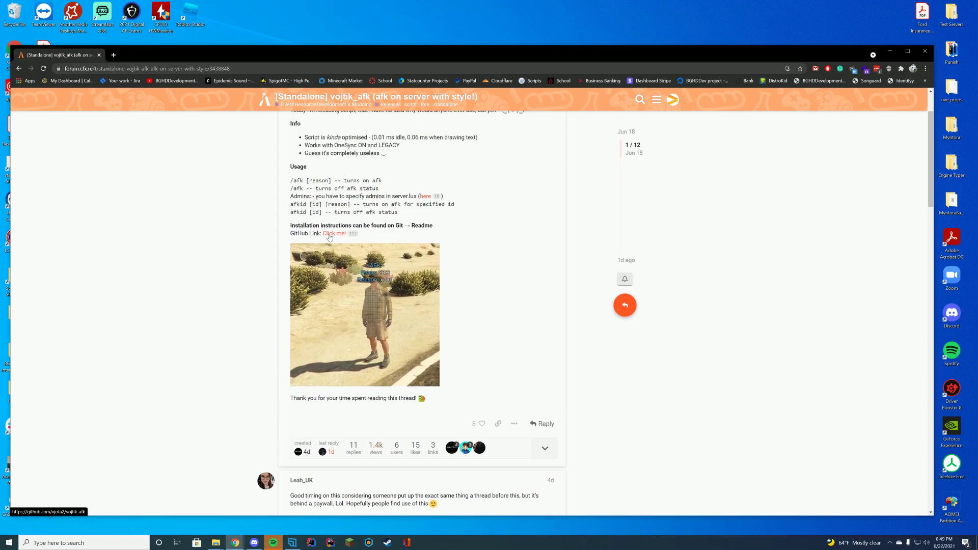
{"action": "left_click", "coordinate": [329, 234]}
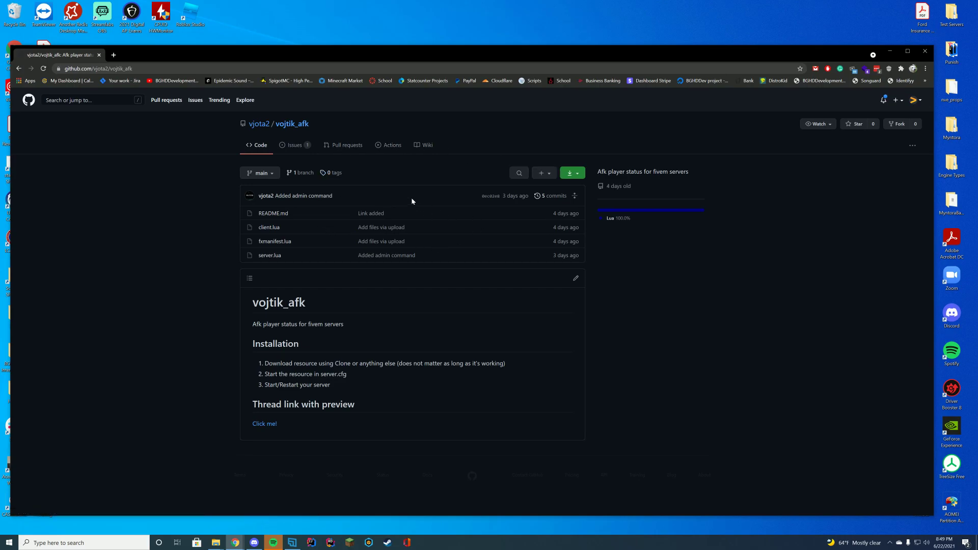
{"action": "left_click", "coordinate": [568, 174]}
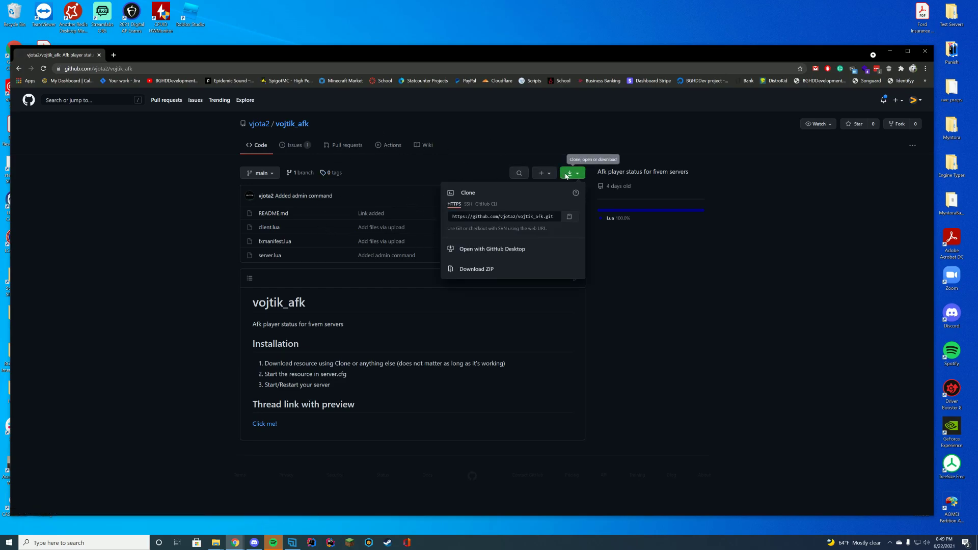
{"action": "left_click", "coordinate": [484, 270]}
Extract the vojtik_afk-main folder from the downloaded archive into the FiveM server's resources folder, then close the archive
{"action": "left_click", "coordinate": [49, 505]}
{"action": "left_click", "coordinate": [891, 53]}
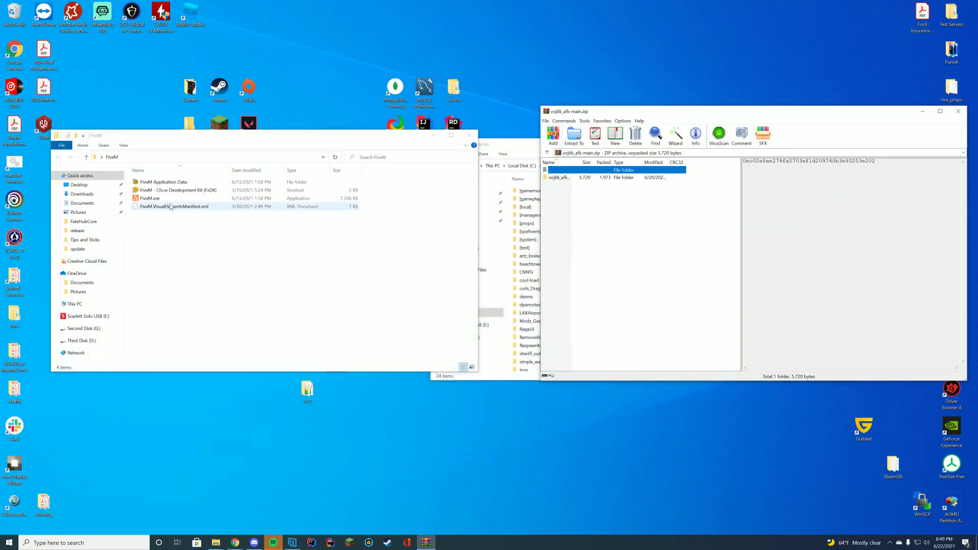
{"action": "left_click", "coordinate": [522, 153]}
{"action": "left_click_drag", "start_coordinate": [173, 137], "coordinate": [144, 133]}
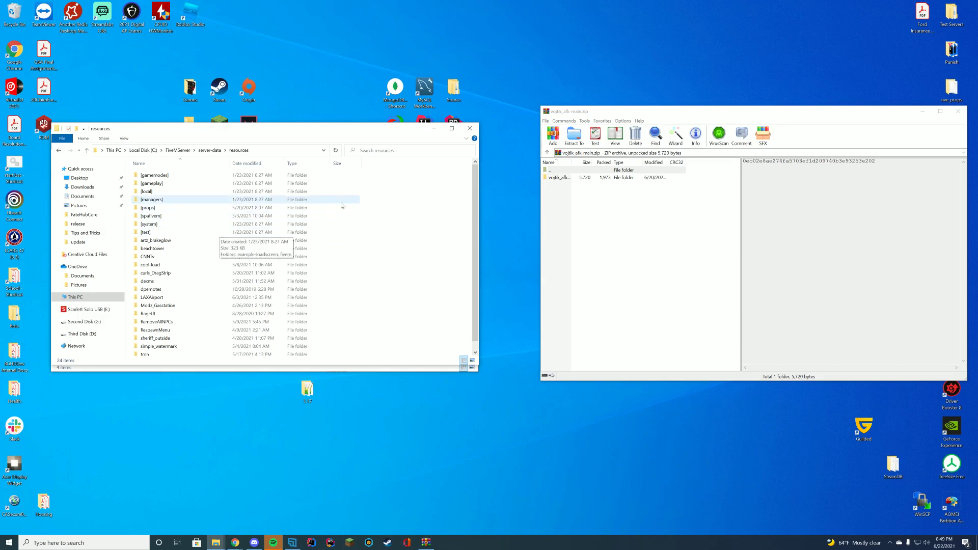
{"action": "double_click", "coordinate": [561, 179]}
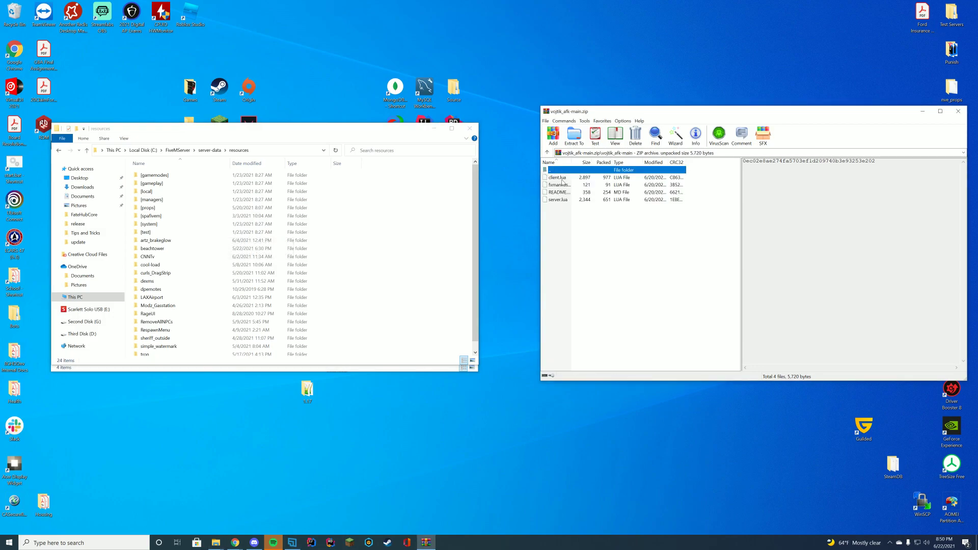
{"action": "double_click", "coordinate": [557, 170]}
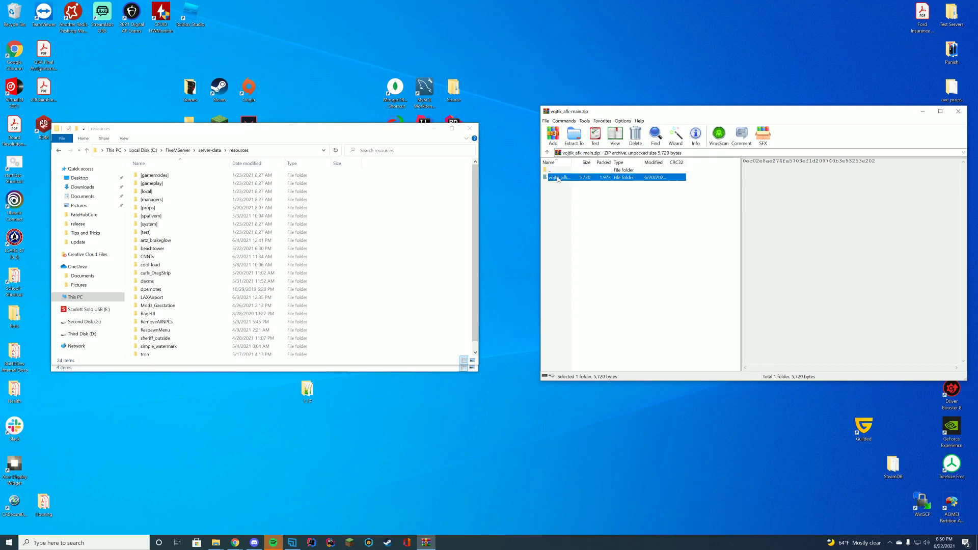
{"action": "left_click_drag", "start_coordinate": [558, 178], "coordinate": [428, 219]}
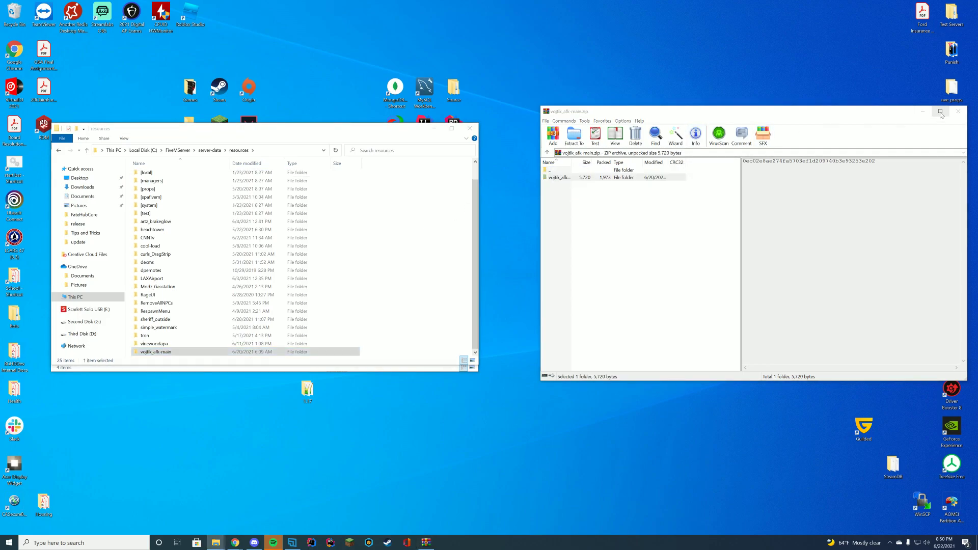
{"action": "left_click", "coordinate": [958, 111]}
Rename the vojtik_afk-main folder as vojtik_afk and copy the new name to the clipboard
{"action": "right_click", "coordinate": [182, 352]}
{"action": "key", "text": "m"}
{"action": "left_click", "coordinate": [180, 354]}
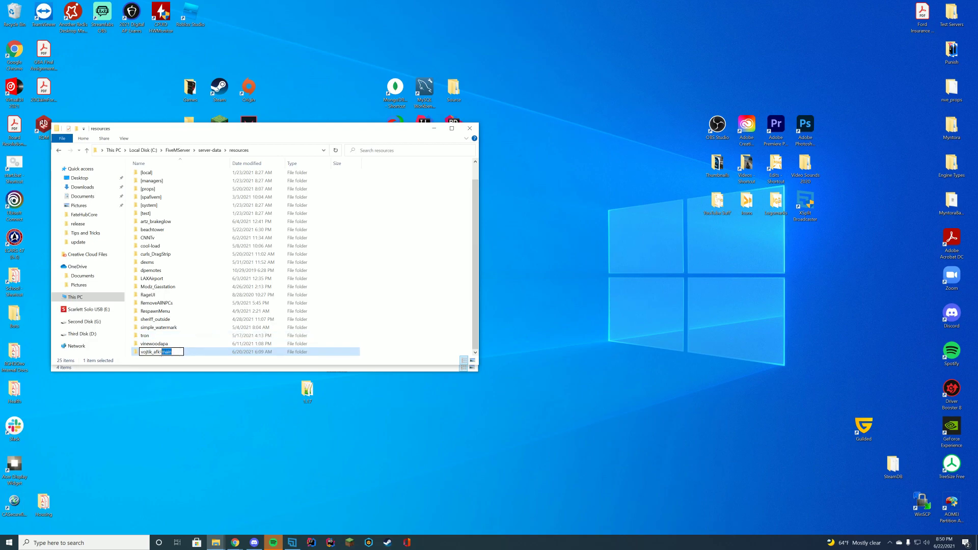
{"action": "key", "text": "BackSpace"}
{"action": "left_click_drag", "start_coordinate": [161, 352], "coordinate": [143, 352]}
{"action": "right_click", "coordinate": [161, 353]}
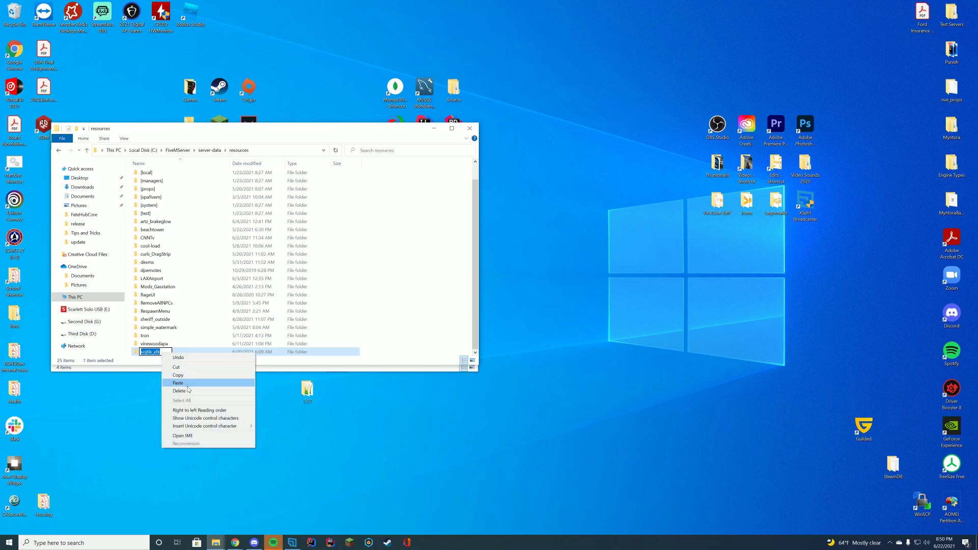
{"action": "left_click", "coordinate": [190, 378]}
{"action": "right_click", "coordinate": [388, 353]}
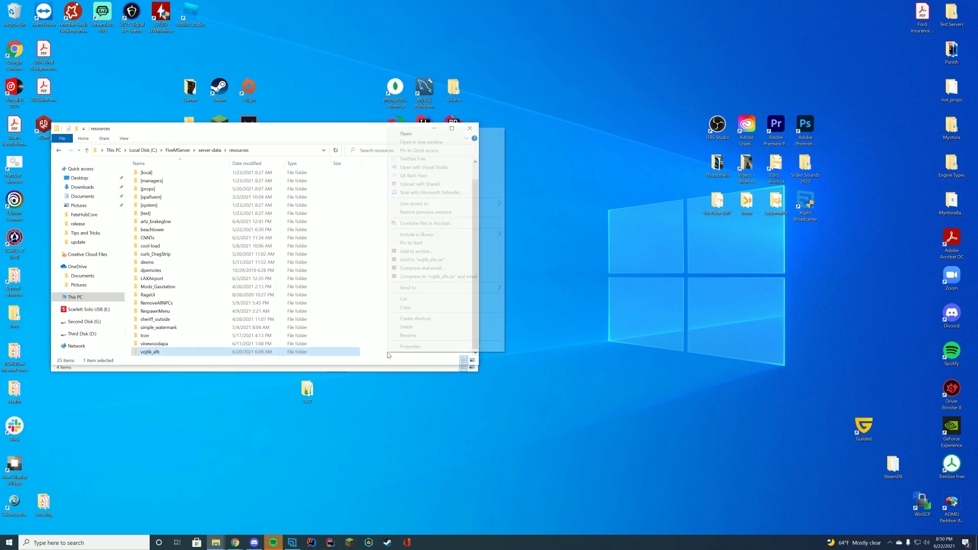
Examine the adminHex entry in the vojtik_afk folder's server.lua using Notepad++, then close the editor
{"action": "left_click", "coordinate": [218, 355]}
{"action": "double_click", "coordinate": [218, 355]}
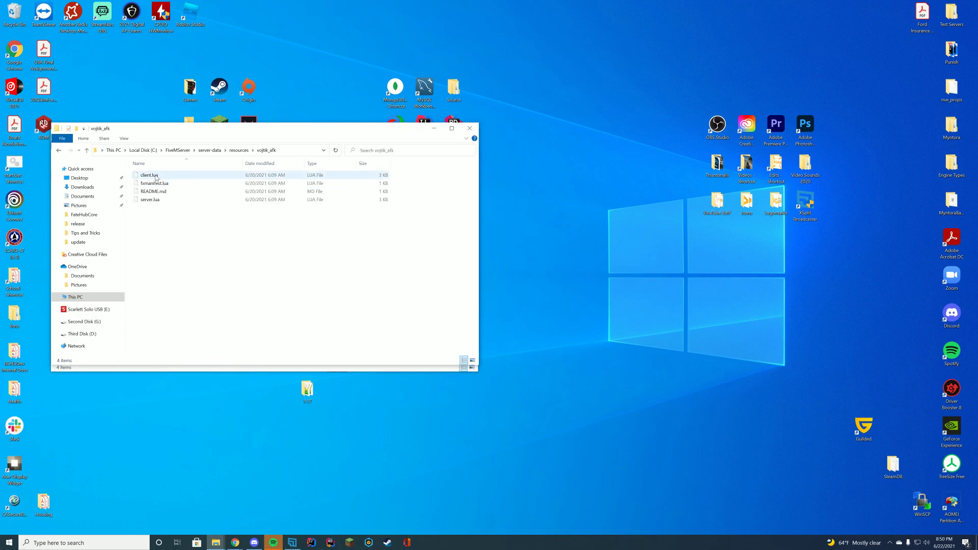
{"action": "right_click", "coordinate": [154, 200]}
{"action": "left_click", "coordinate": [178, 239]}
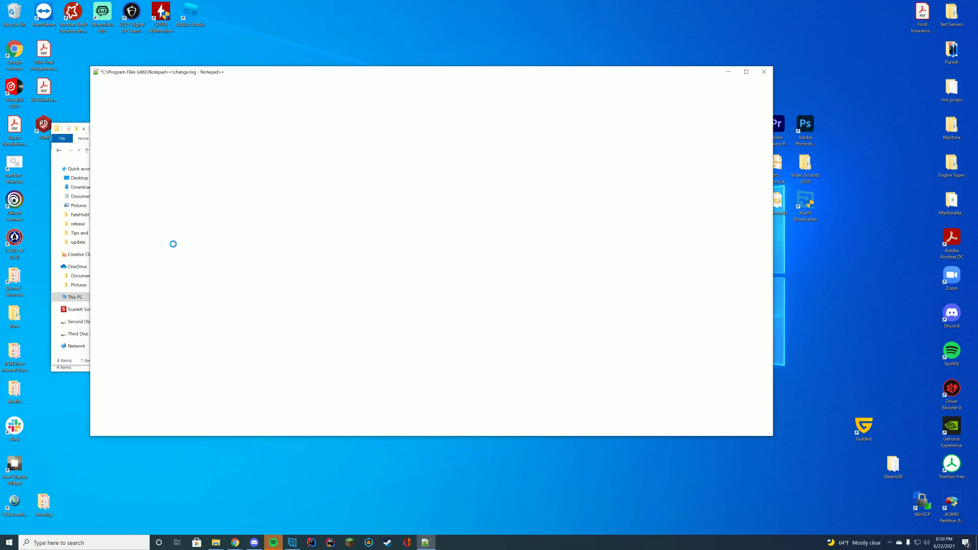
{"action": "left_click", "coordinate": [151, 112]}
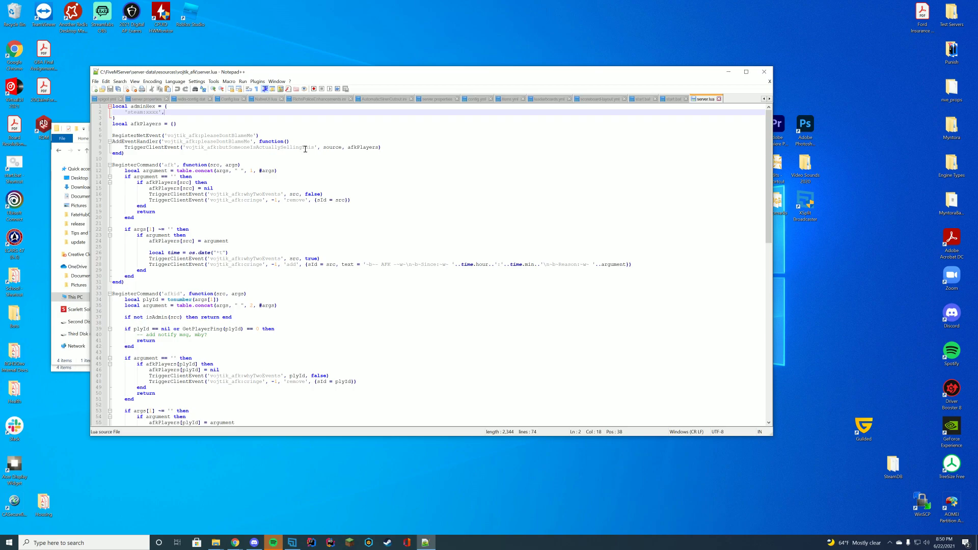
{"action": "left_click", "coordinate": [764, 72]}
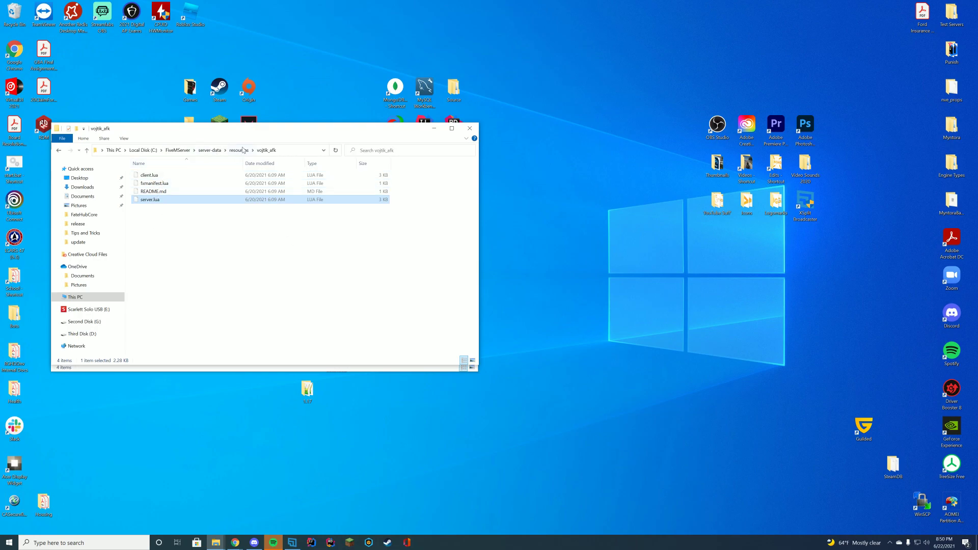
Add the line "ensure vojtik_afk" below "ensure vinewoodapa" in the server-data folder's server.cfg, save it and close the editor
{"action": "left_click", "coordinate": [210, 150]}
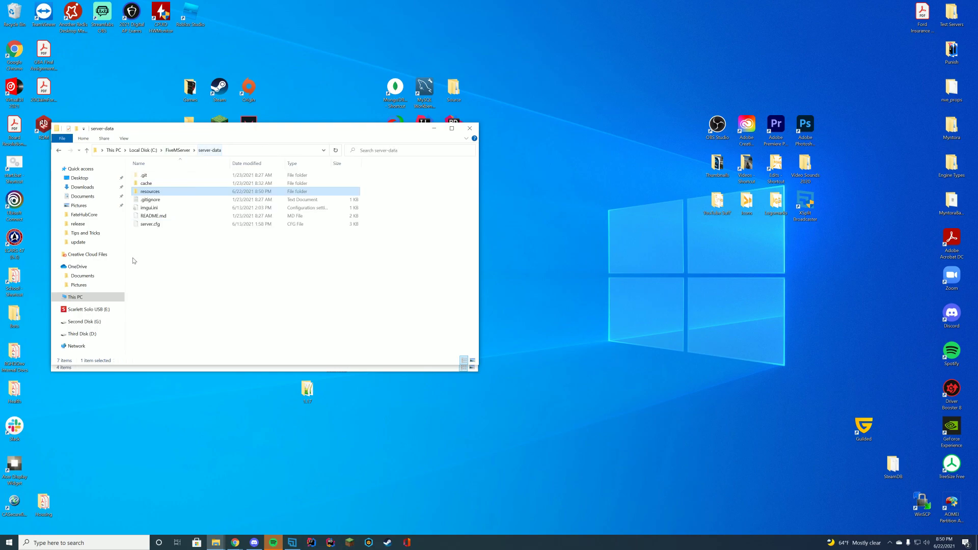
{"action": "right_click", "coordinate": [168, 228]}
{"action": "right_click", "coordinate": [156, 222]}
{"action": "left_click", "coordinate": [204, 258]}
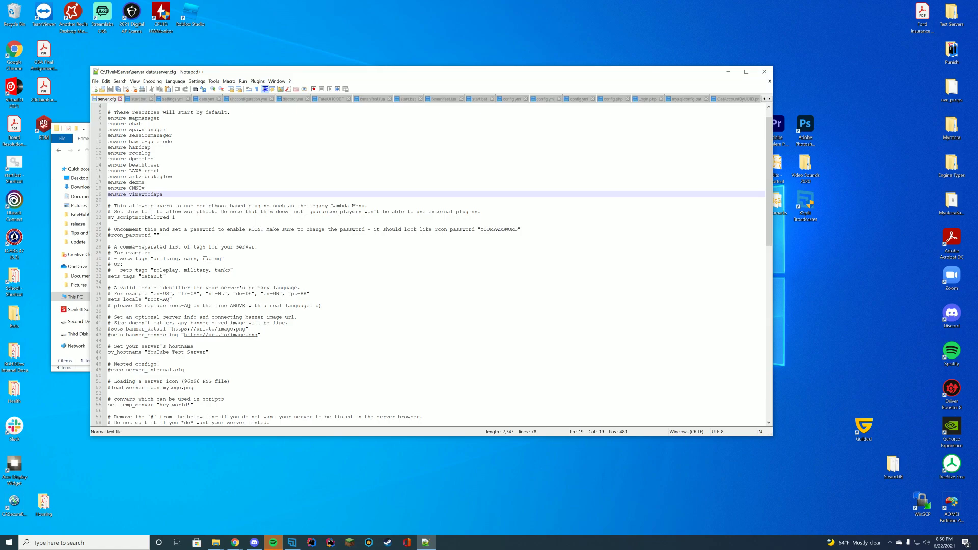
{"action": "key", "text": "Return"}
{"action": "type", "text": "ensure vojtik_afk"}
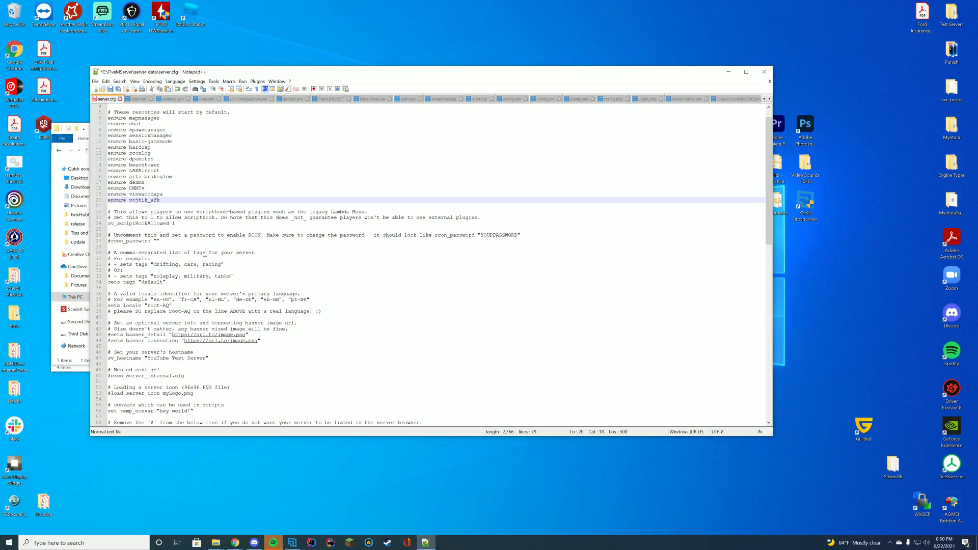
{"action": "key", "text": "ctrl+s"}
{"action": "double_click", "coordinate": [128, 200]}
{"action": "key", "text": "End"}
{"action": "left_click", "coordinate": [764, 72]}
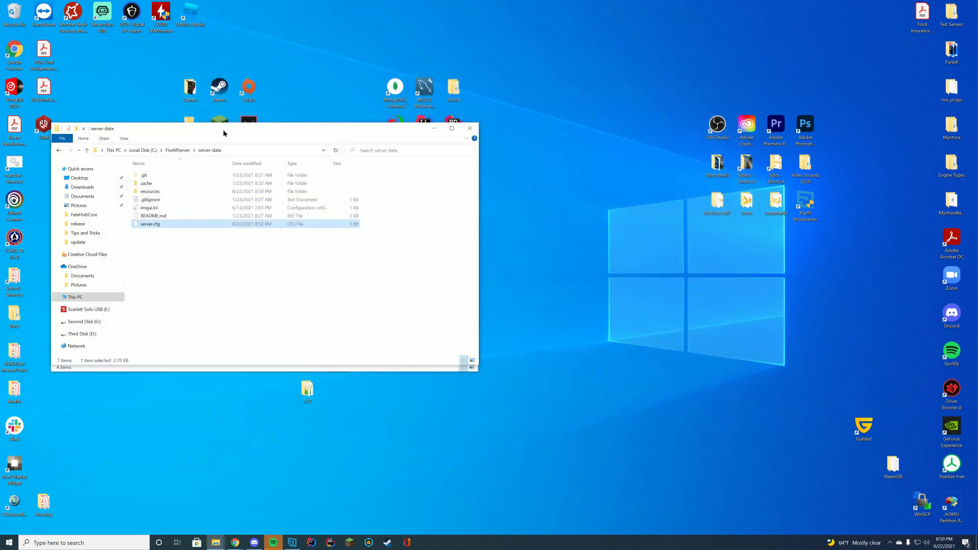
Start the FiveM server with the desktop start.bat shortcut and minimise its console windows once it has loaded
{"action": "left_click", "coordinate": [163, 147]}
{"action": "left_click", "coordinate": [434, 136]}
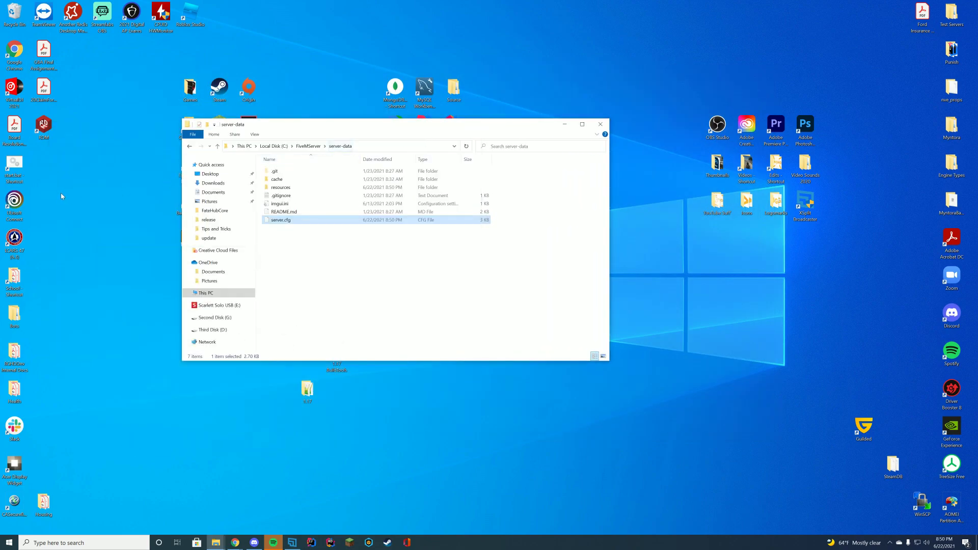
{"action": "left_click", "coordinate": [18, 165]}
{"action": "double_click", "coordinate": [18, 164]}
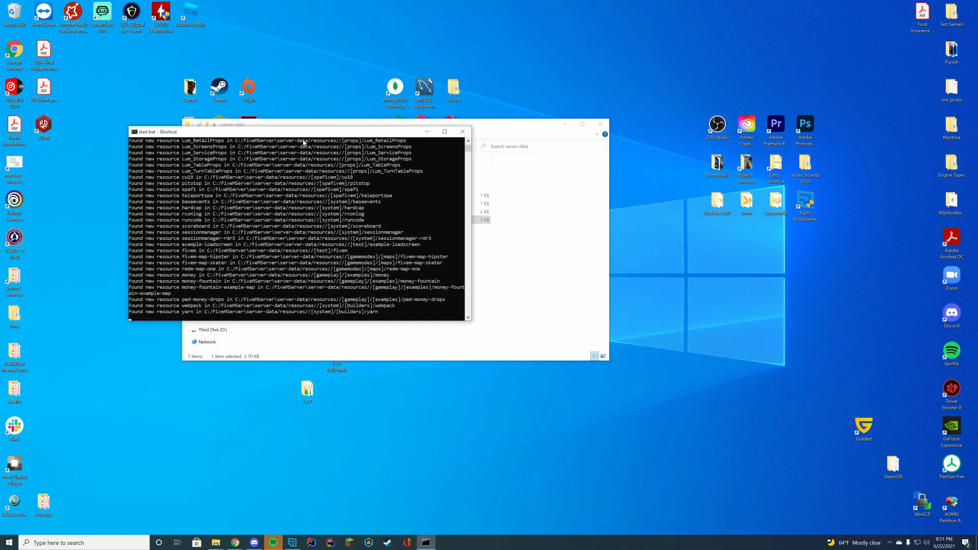
{"action": "left_click_drag", "start_coordinate": [291, 50], "coordinate": [568, 61]}
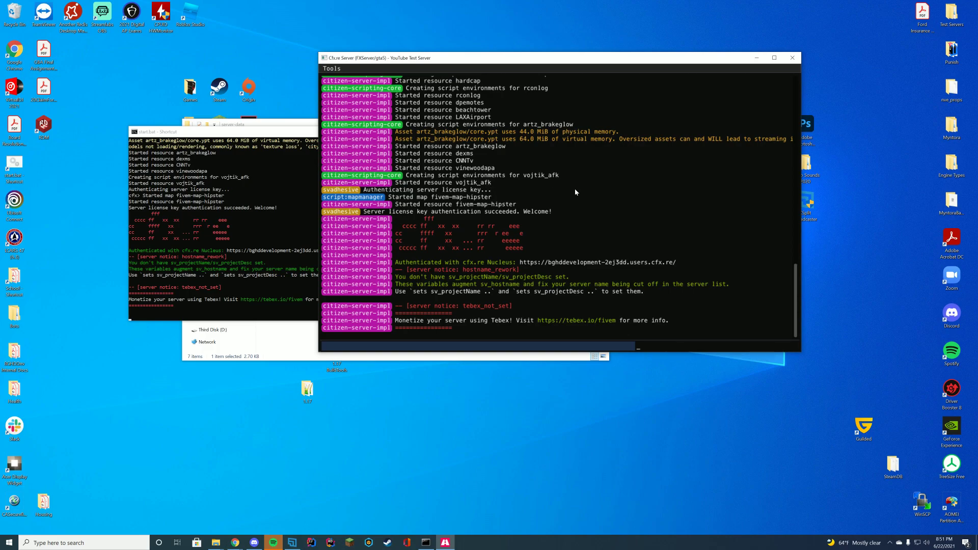
{"action": "left_click", "coordinate": [757, 57]}
{"action": "left_click", "coordinate": [428, 131]}
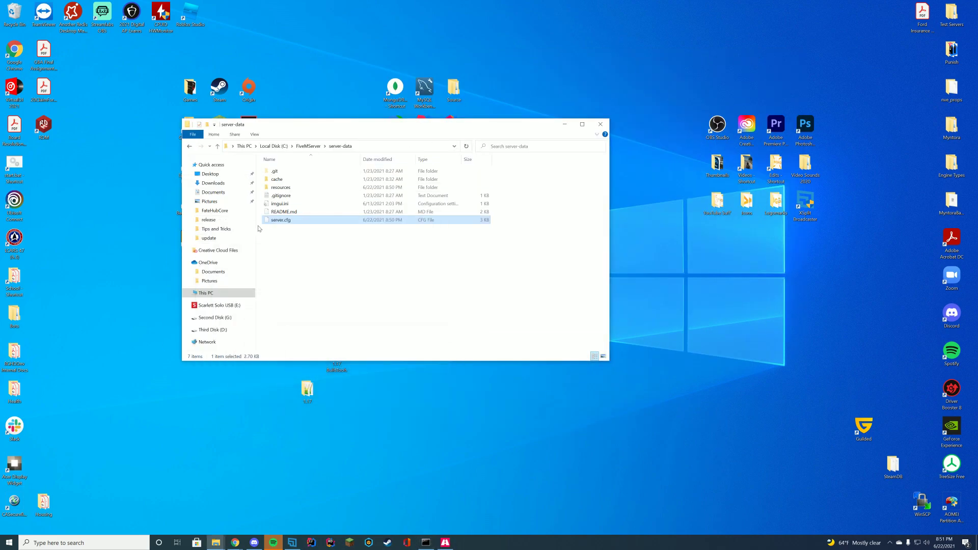
Launch the FiveM client from FiveM.exe in the FiveM folder
{"action": "mouse_move", "coordinate": [216, 542]}
{"action": "left_click", "coordinate": [176, 505]}
{"action": "double_click", "coordinate": [153, 198]}
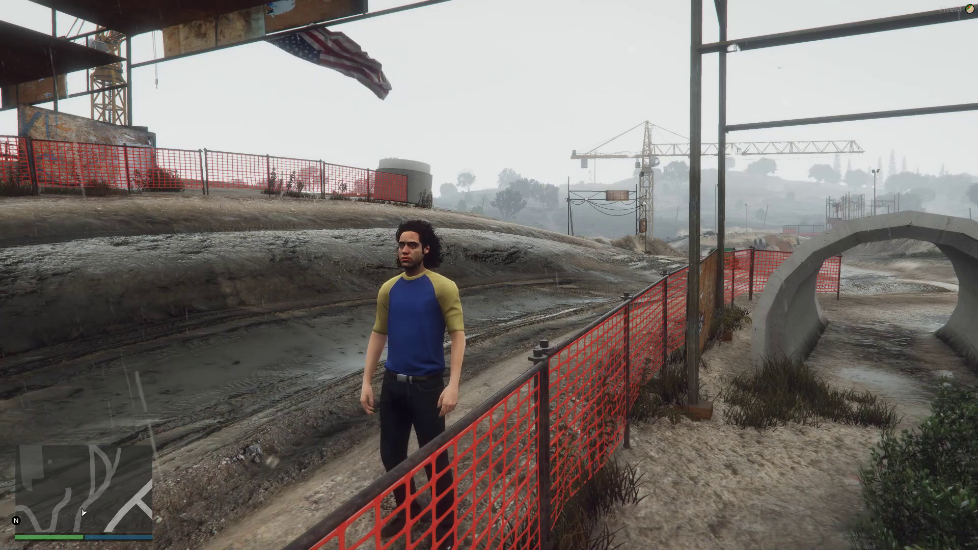
Open the in-game chat for entering a slash command
{"action": "key", "text": "t"}
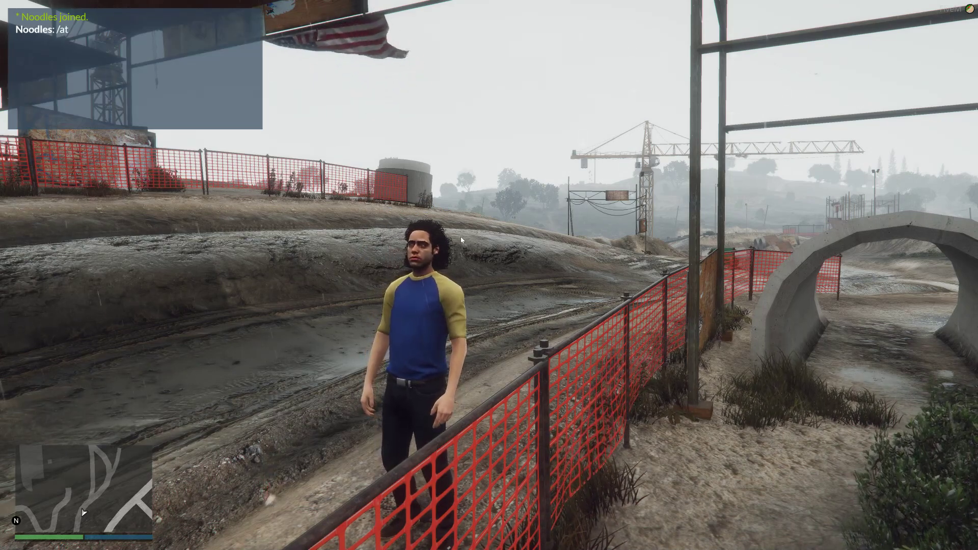